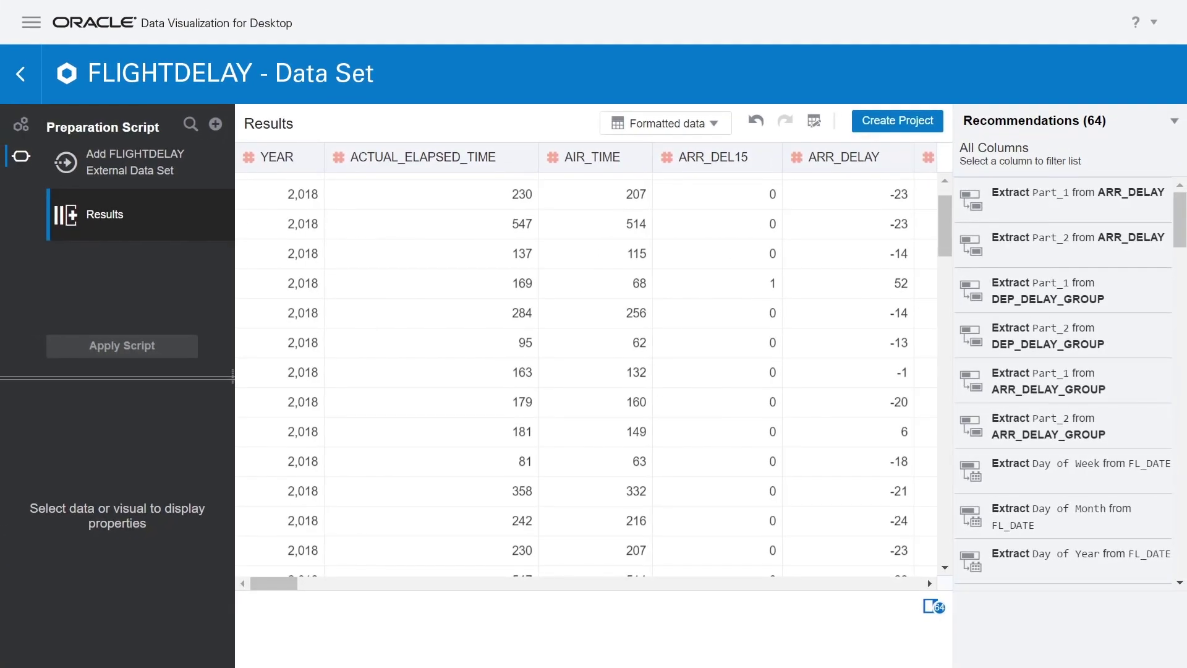
- Create a new project from the FLIGHTDELAY data
click(857, 90)
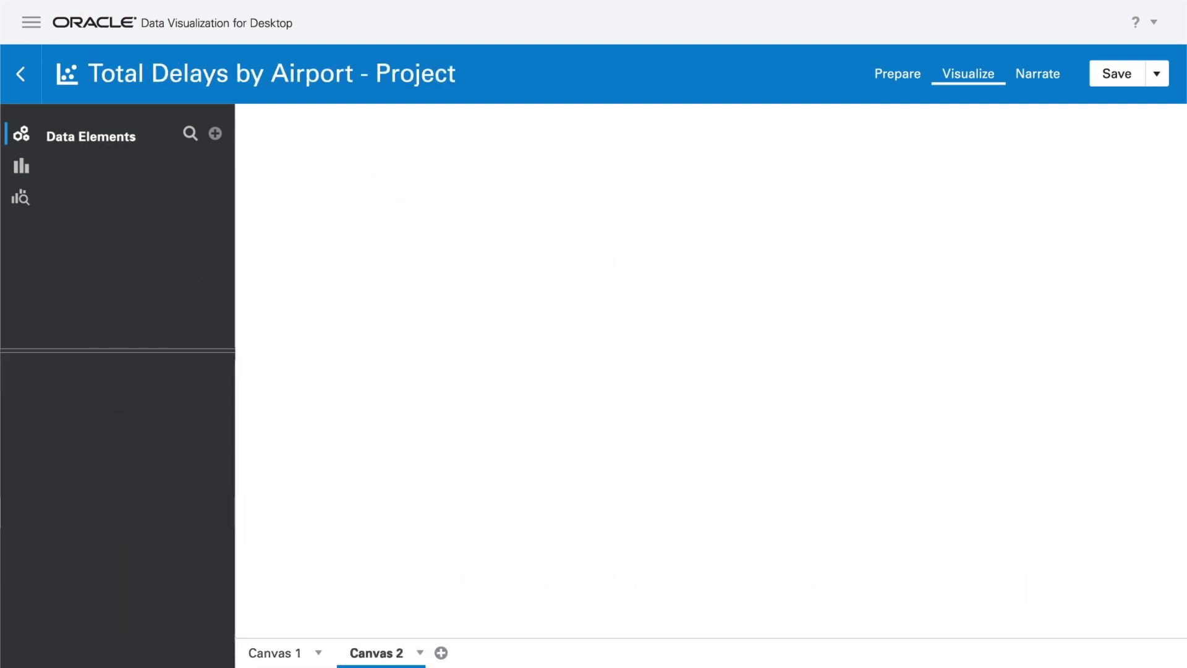
- Chart DEP_DELAY against FLIGHTS as a scatter, with DAY_OF_MONTH added to spread the points
click(135, 169)
ctrl+click(126, 194)
drag(127, 193, 494, 321)
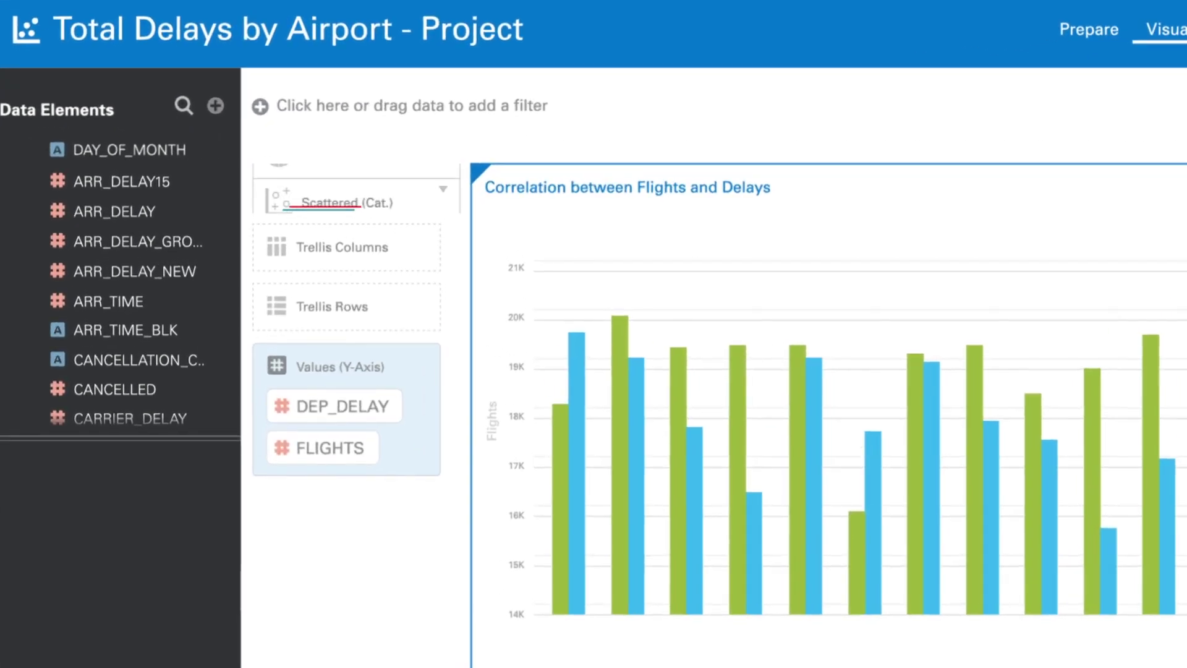
drag(129, 150, 458, 480)
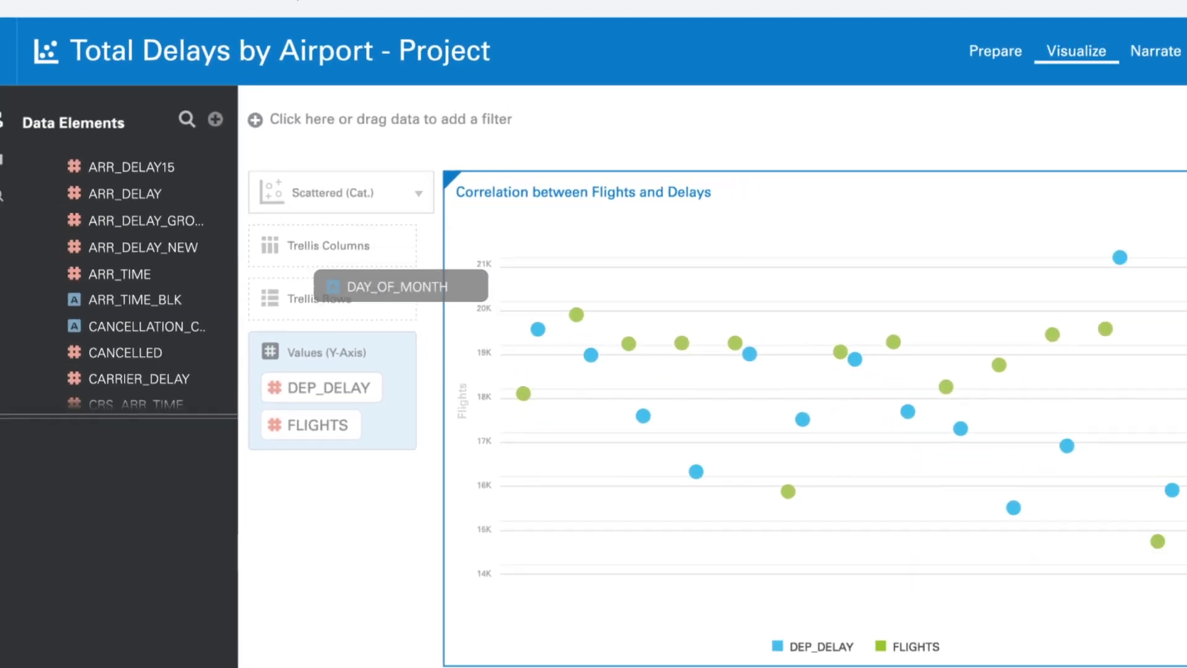
drag(492, 544, 491, 544)
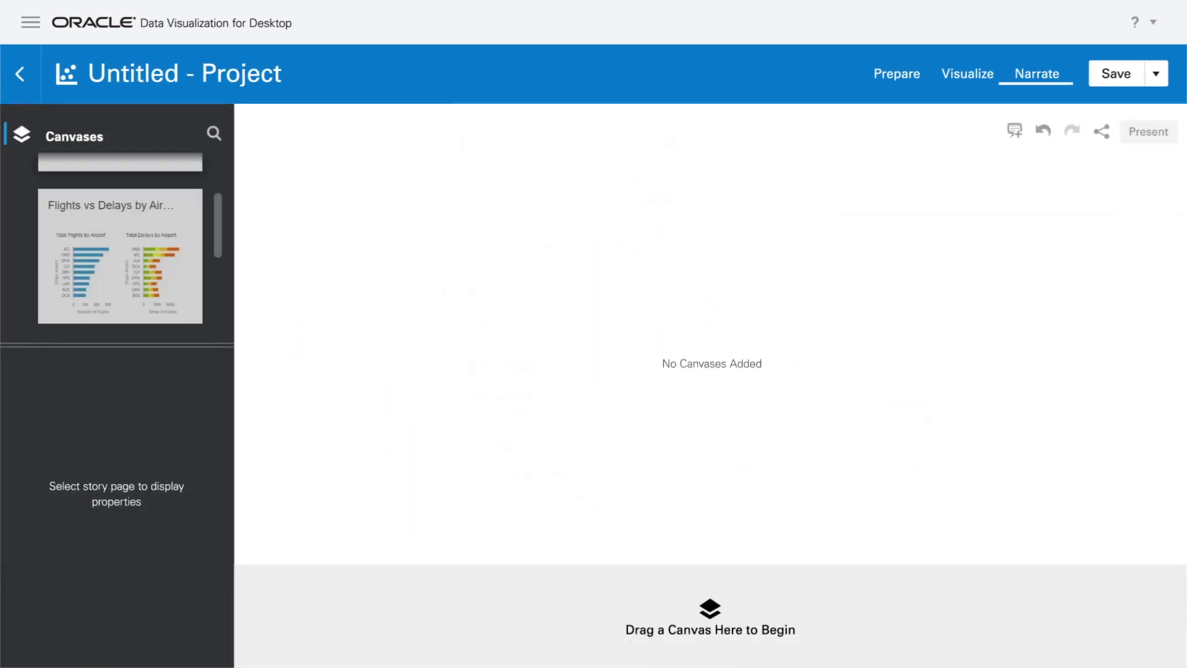
- Drag the Total Delays by Type canvas into the story area
drag(120, 235, 676, 578)
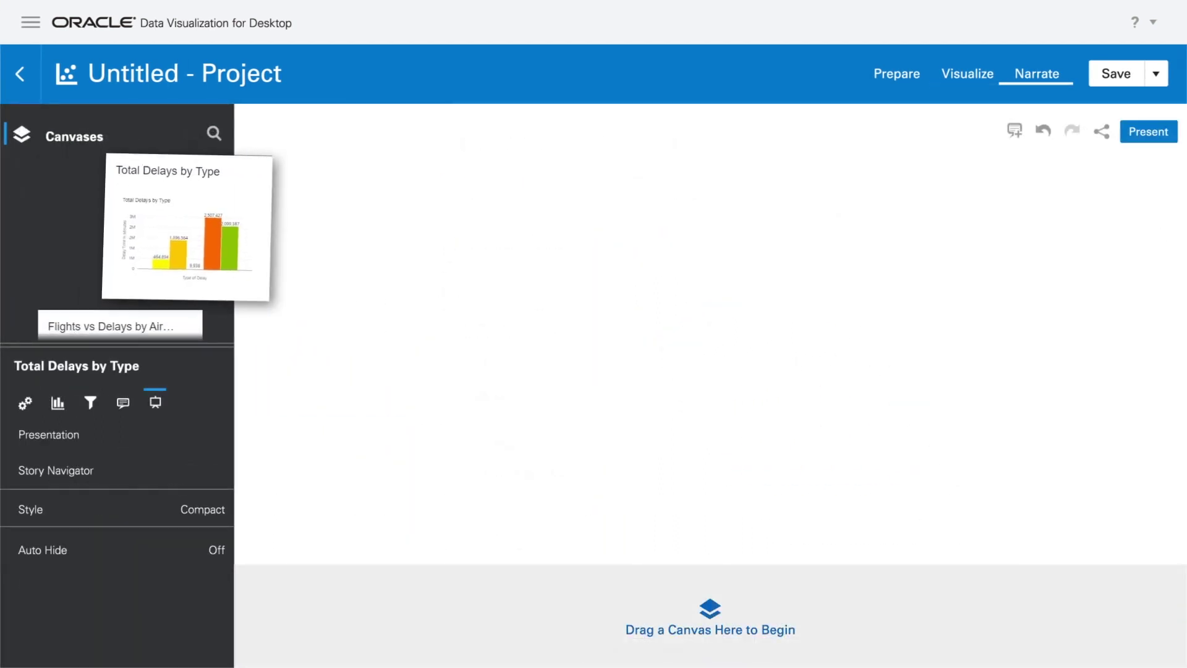